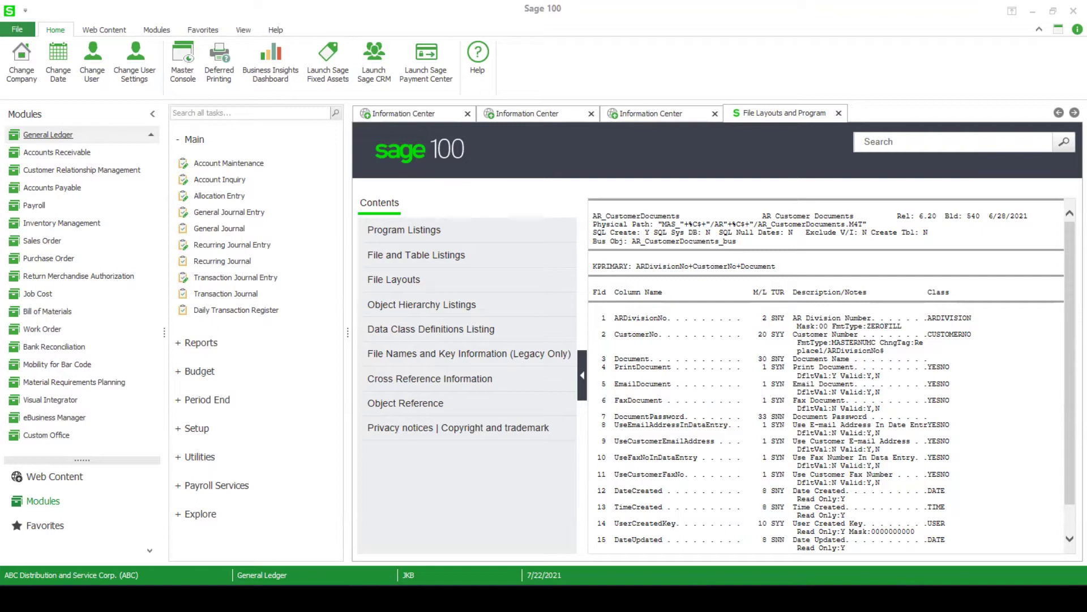
- View the pending user-defined field changes in Custom Office's Pending Changes Summary and close it
click(46, 435)
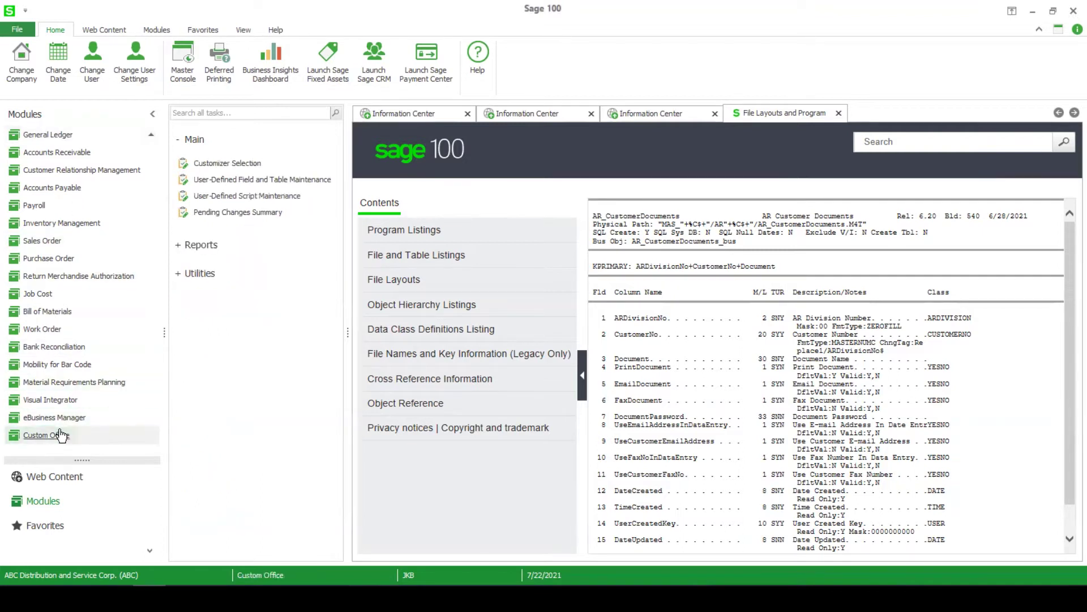
click(231, 217)
click(235, 229)
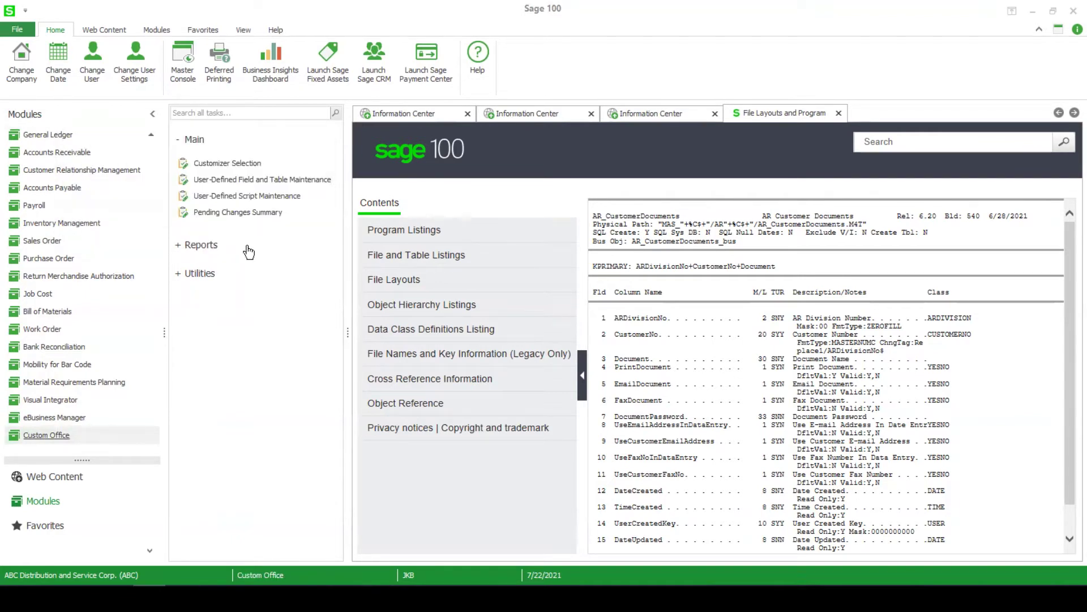
click(378, 287)
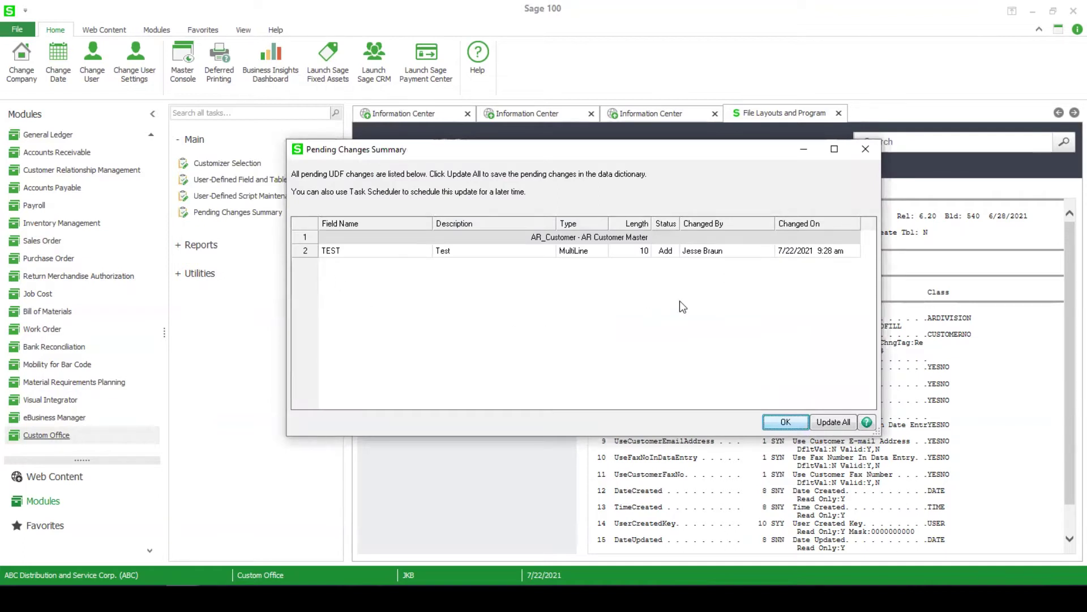
click(866, 149)
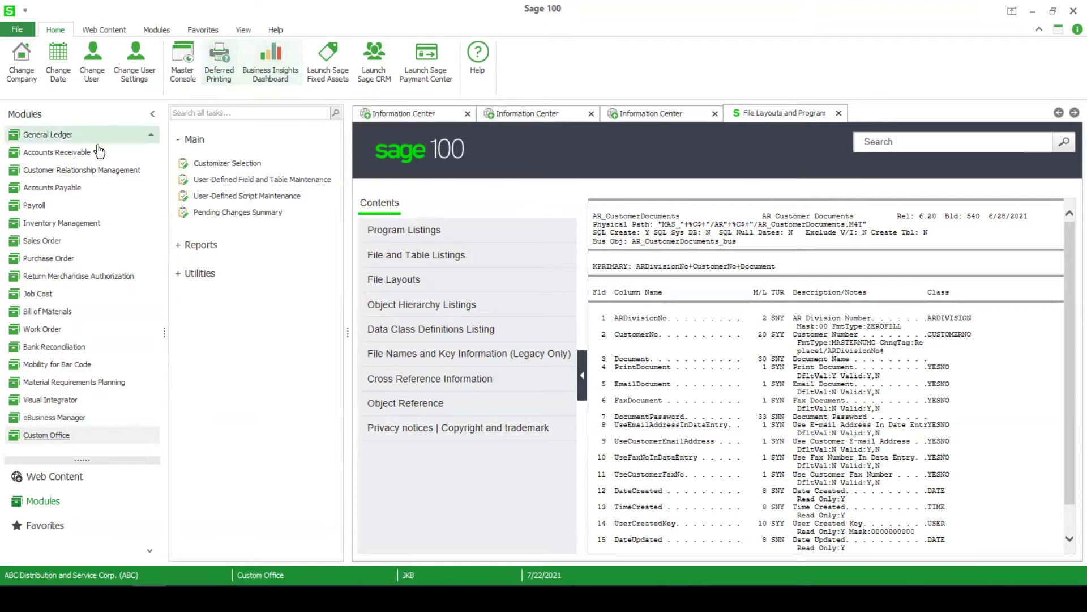
- Show the first customer record in Accounts Receivable Customer Maintenance, examine its telephone type options, and close the record
click(34, 152)
click(218, 171)
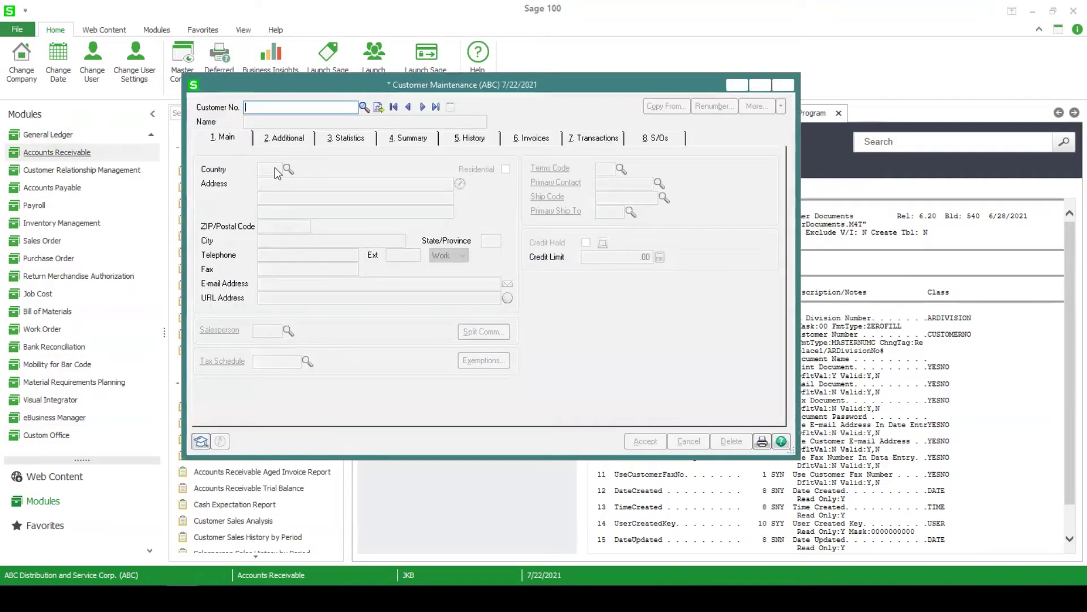
click(394, 107)
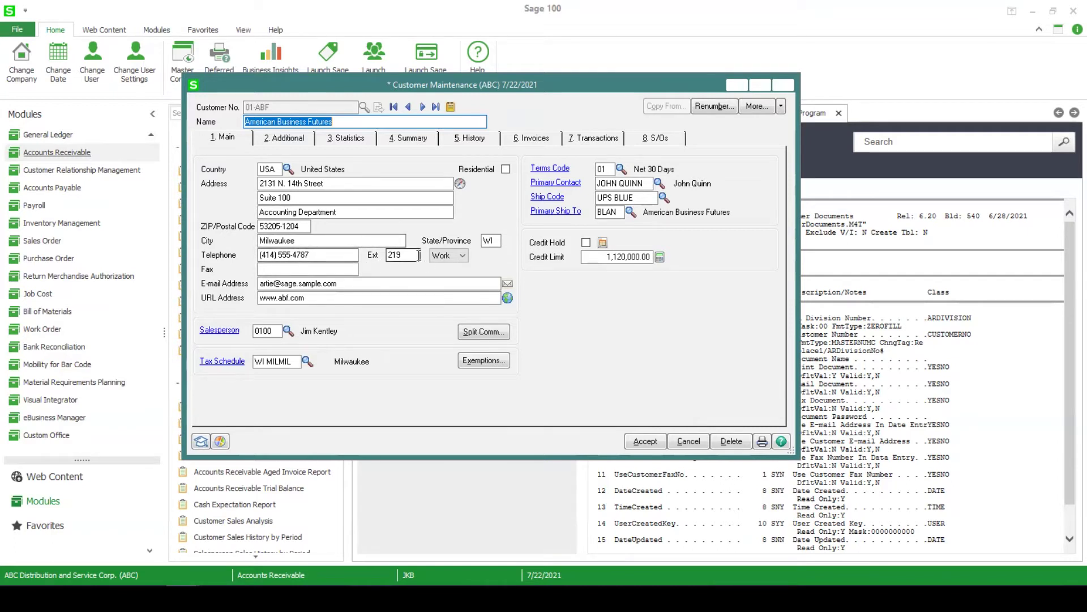
click(462, 257)
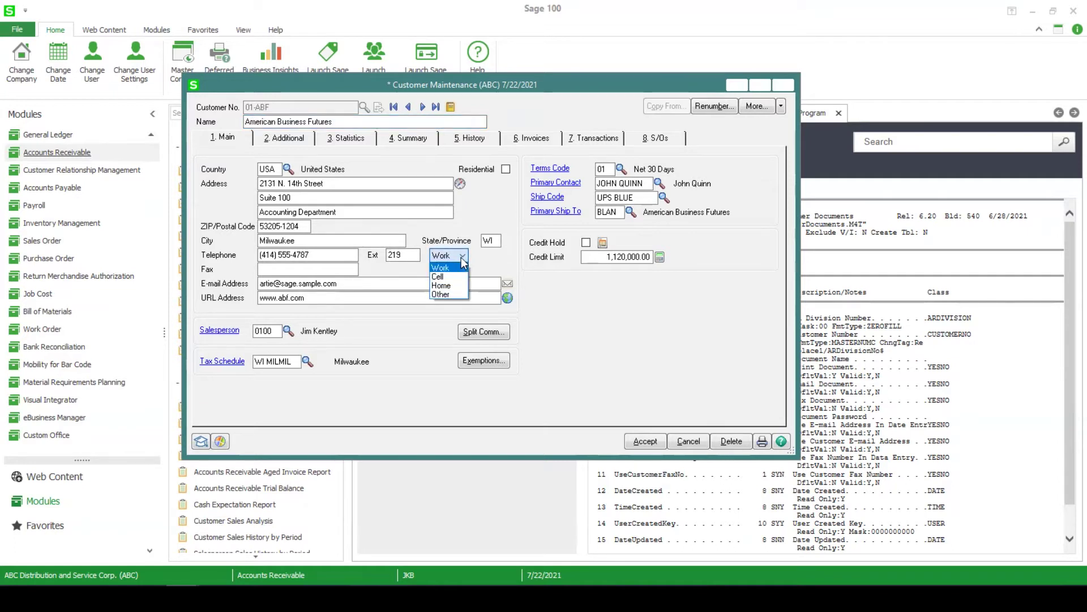
click(462, 258)
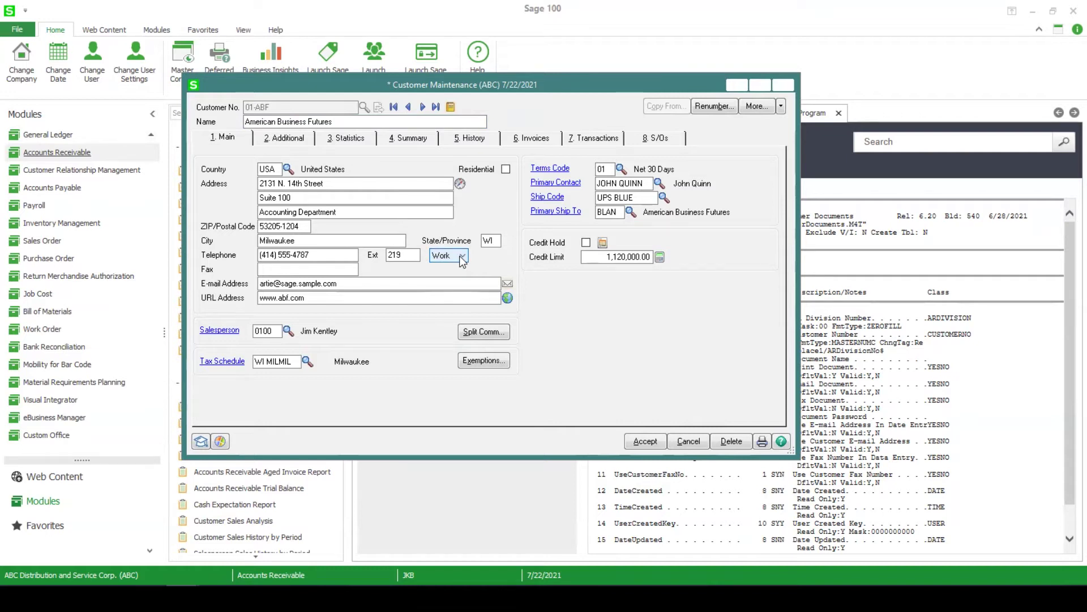
click(782, 83)
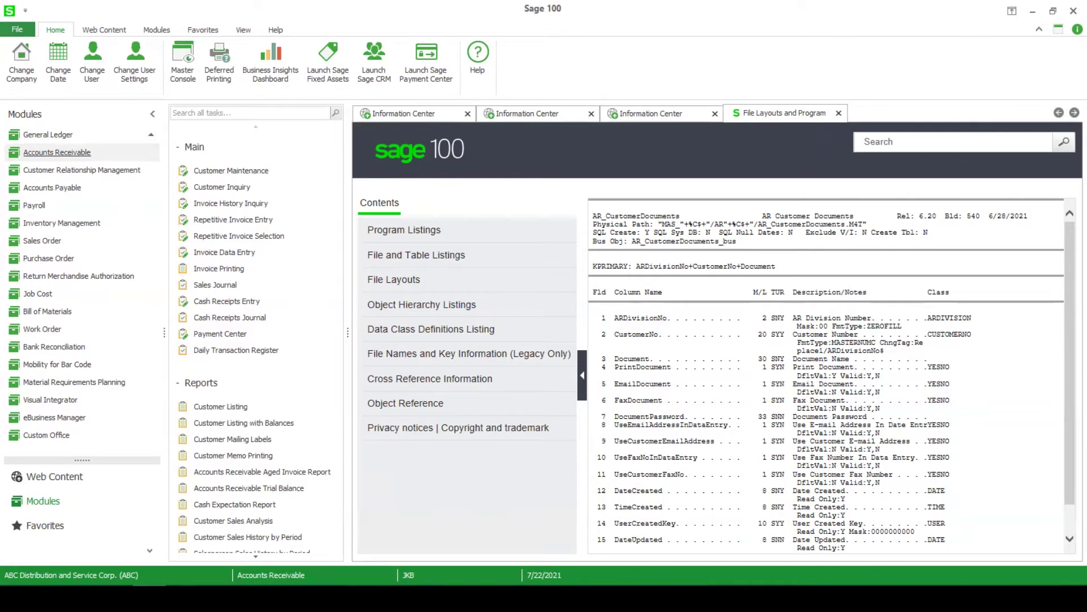
- Switch to the Photos app to view classic view.JPG and minimize it
key(alt+Tab)
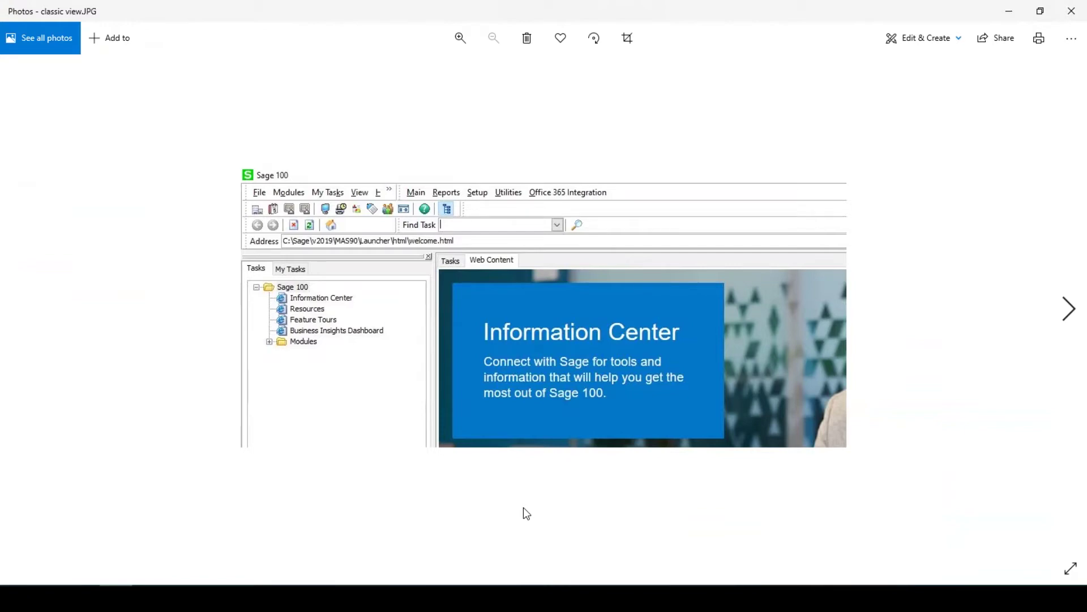
click(1010, 11)
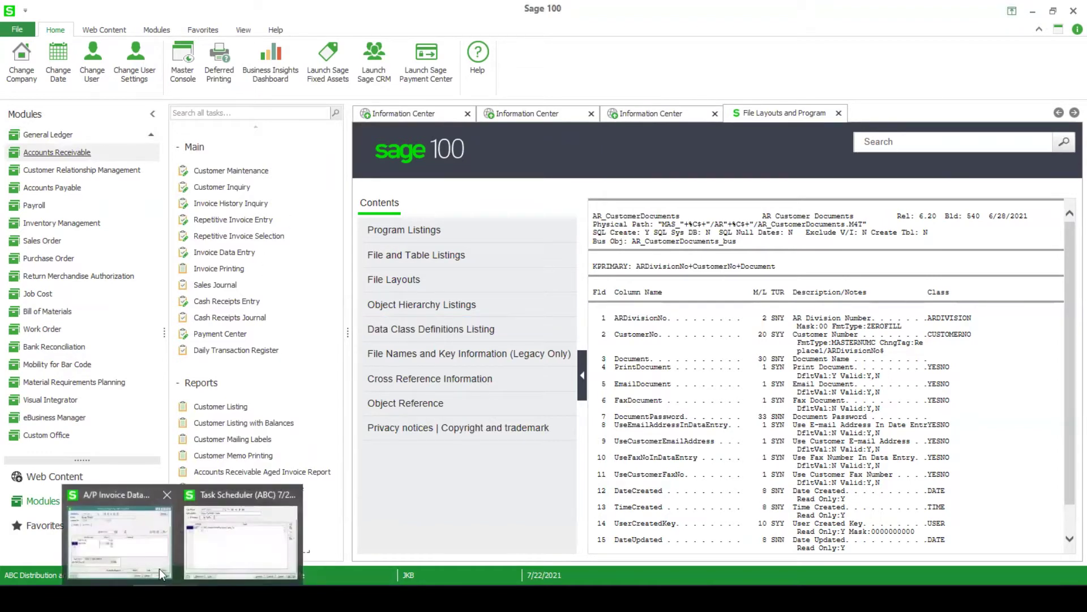
- Apply the remaining distribution balance to the 555-10-03 line of the open A/P invoice and leave the invoice entry
click(162, 572)
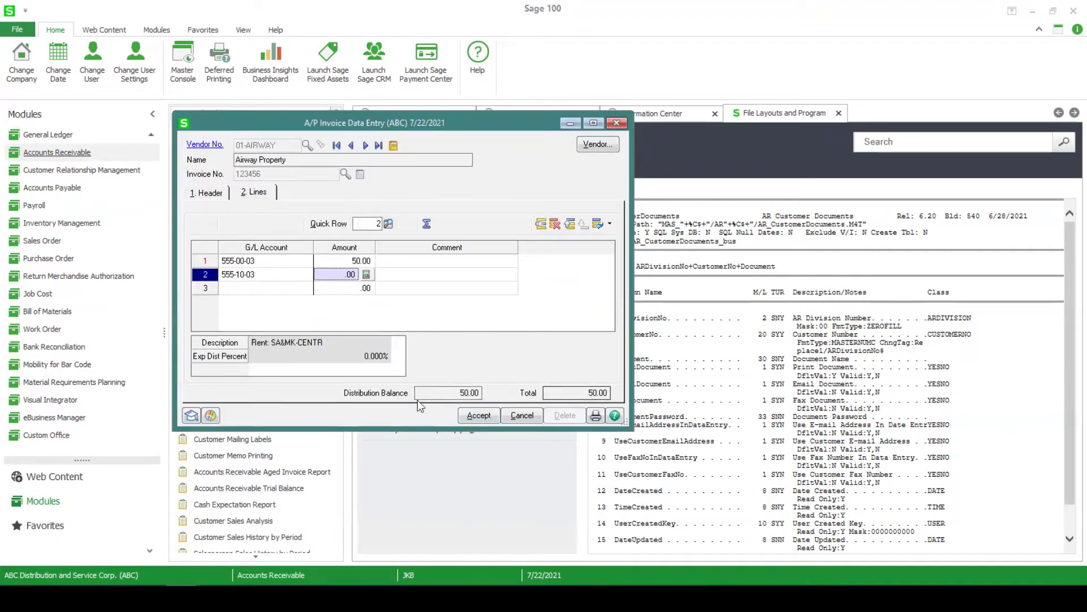
click(427, 226)
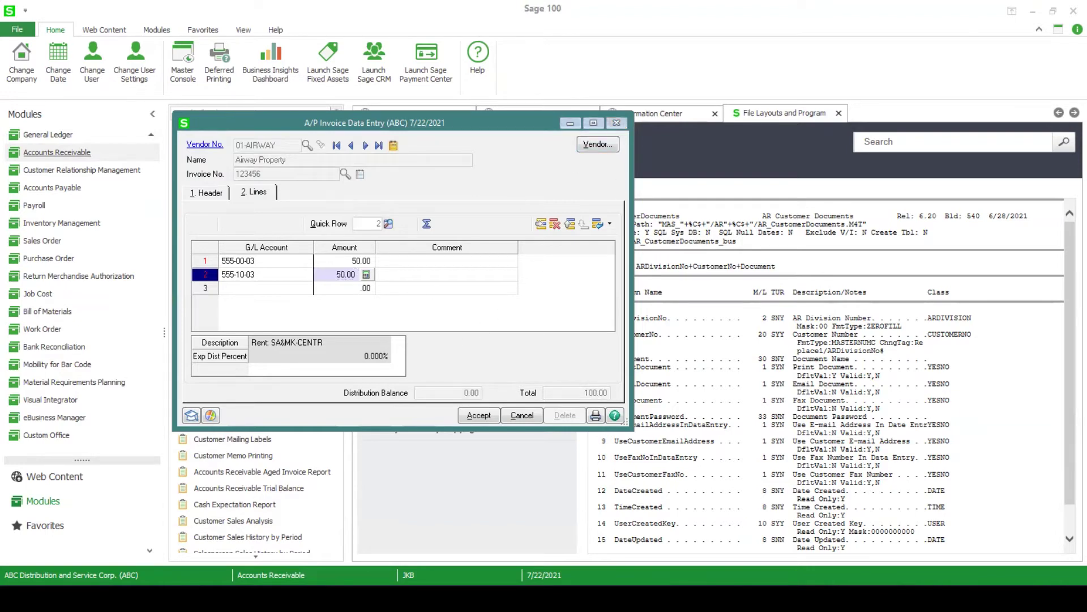
key(Escape)
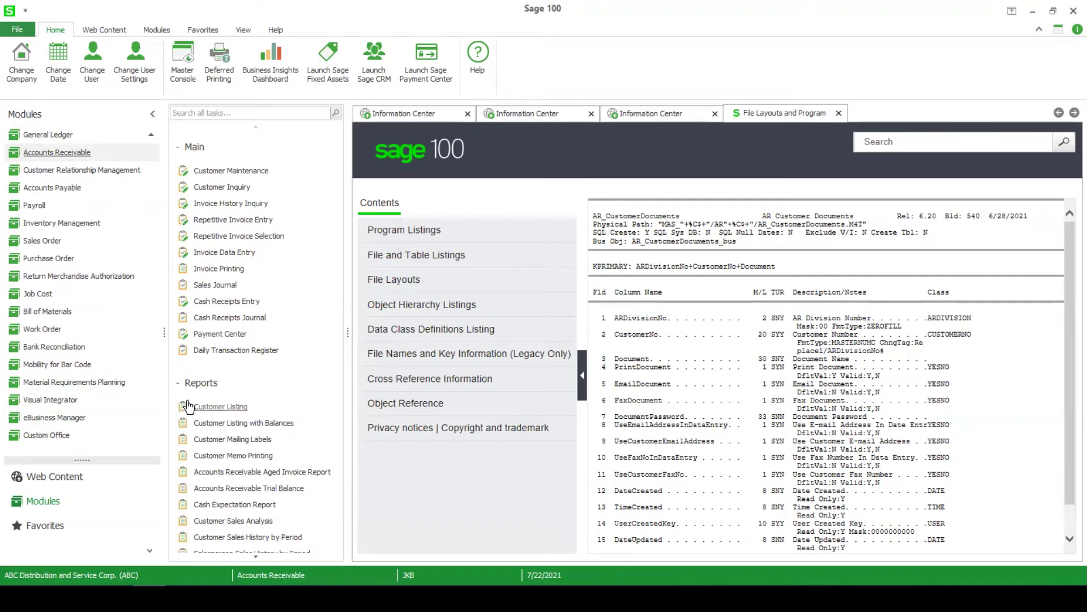
- View the selection options of Accounts Payable's Reverse Check Run utility, and close it and the Task Scheduler window
click(77, 192)
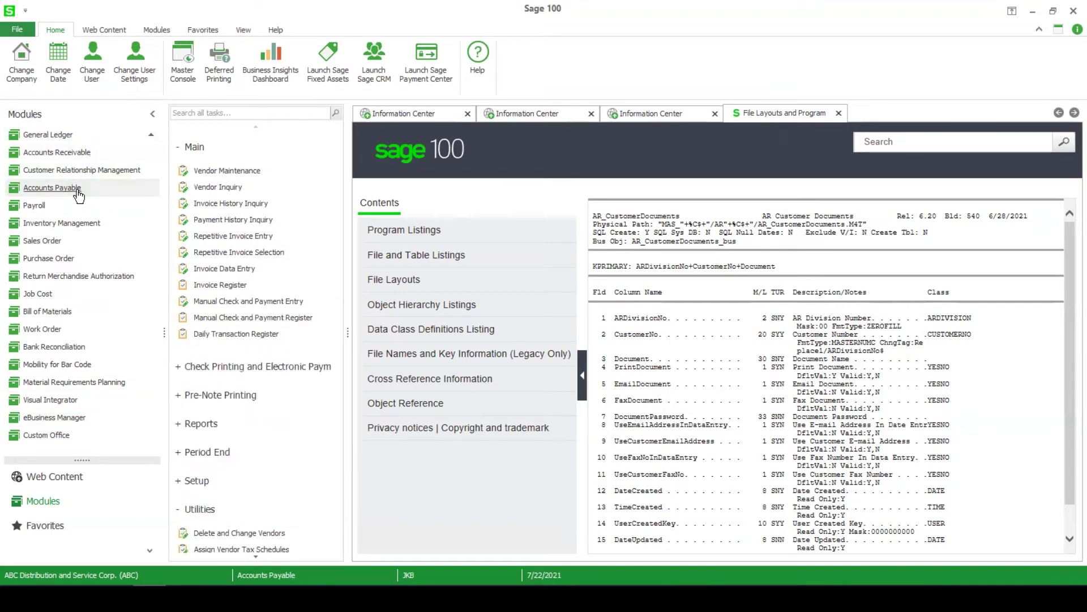
scroll(215, 498, down, 4)
click(217, 507)
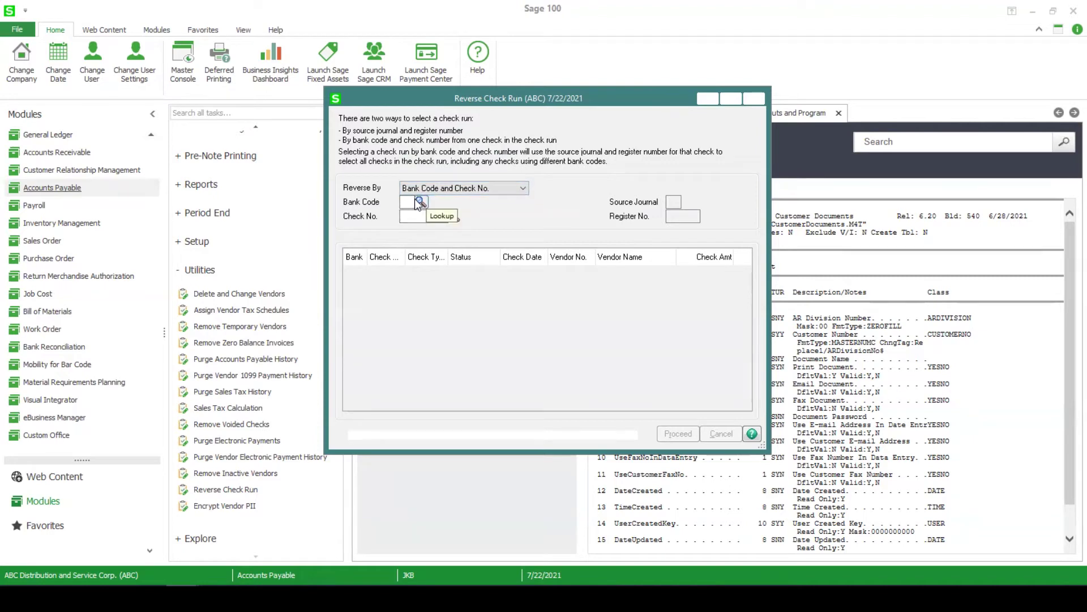
click(757, 98)
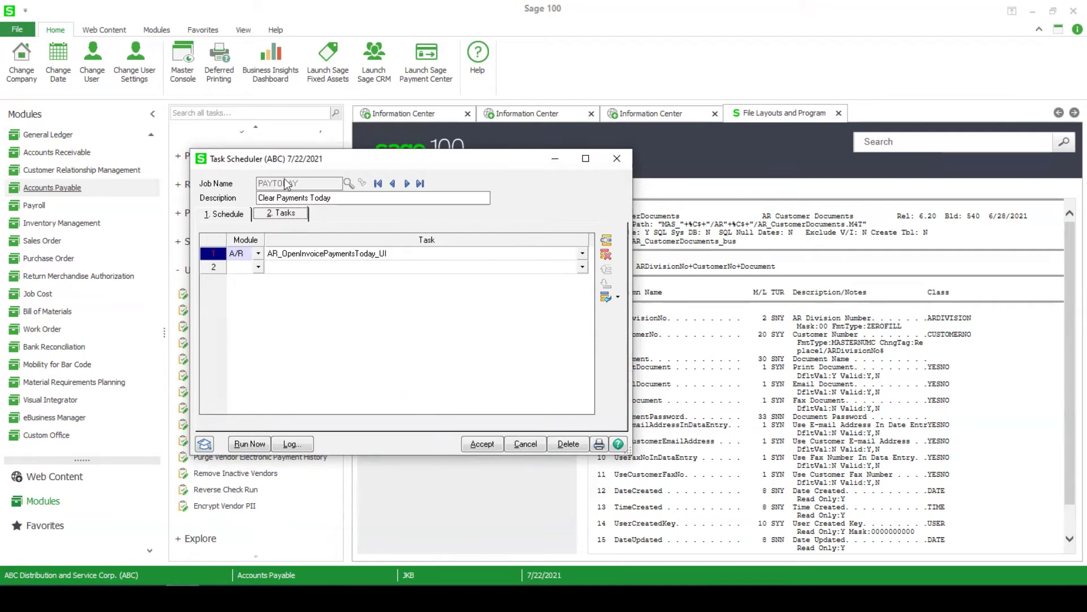
click(618, 161)
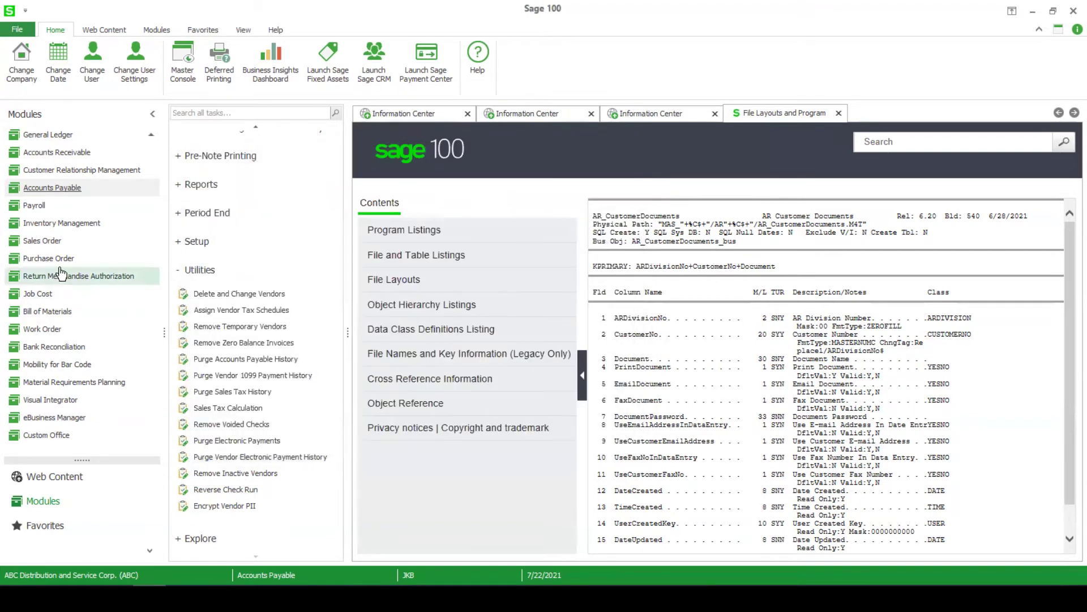
- Review the transaction entry numbering and lot/serial expiration settings in Inventory Management Options and close them
click(82, 224)
click(193, 375)
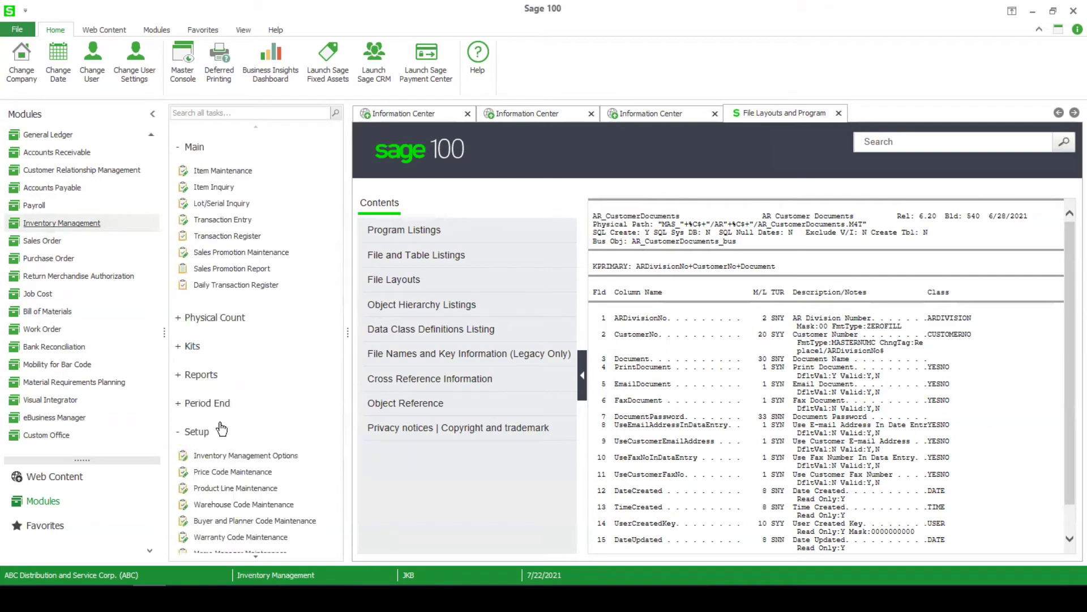
click(218, 456)
click(202, 136)
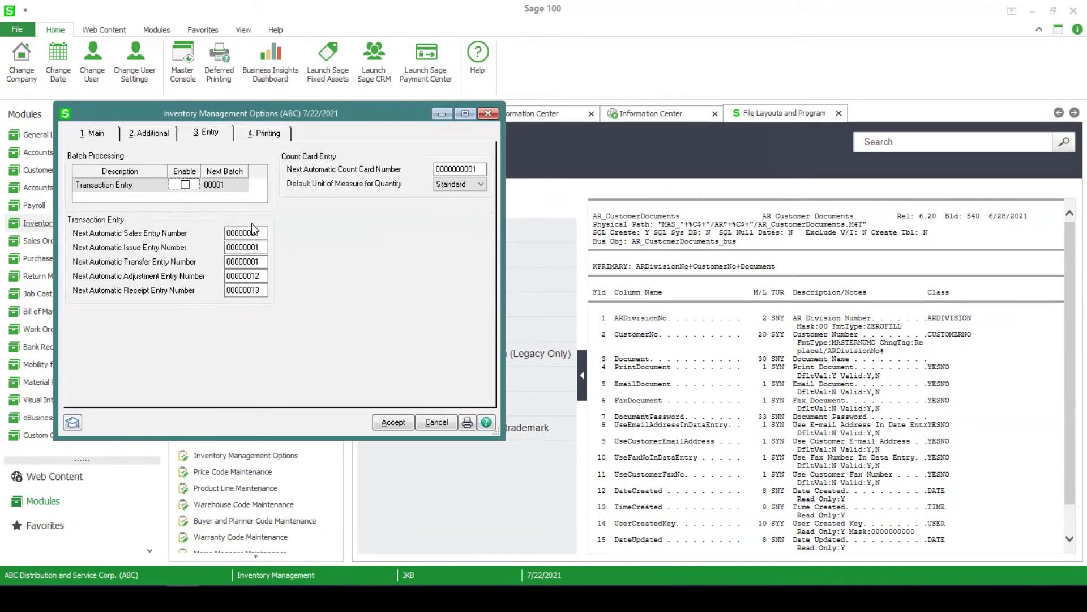
click(153, 133)
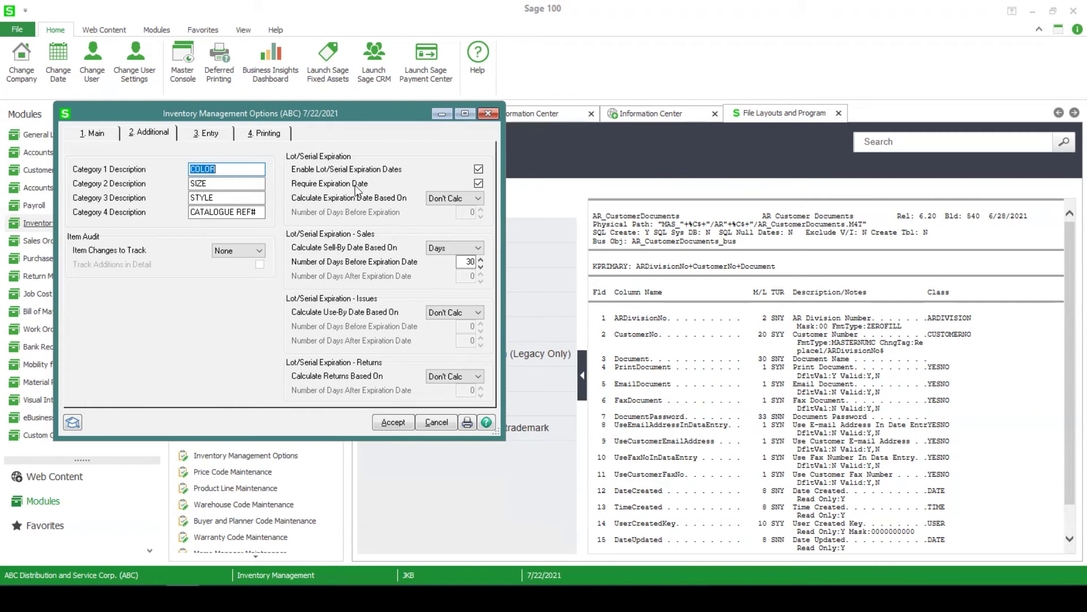
click(488, 114)
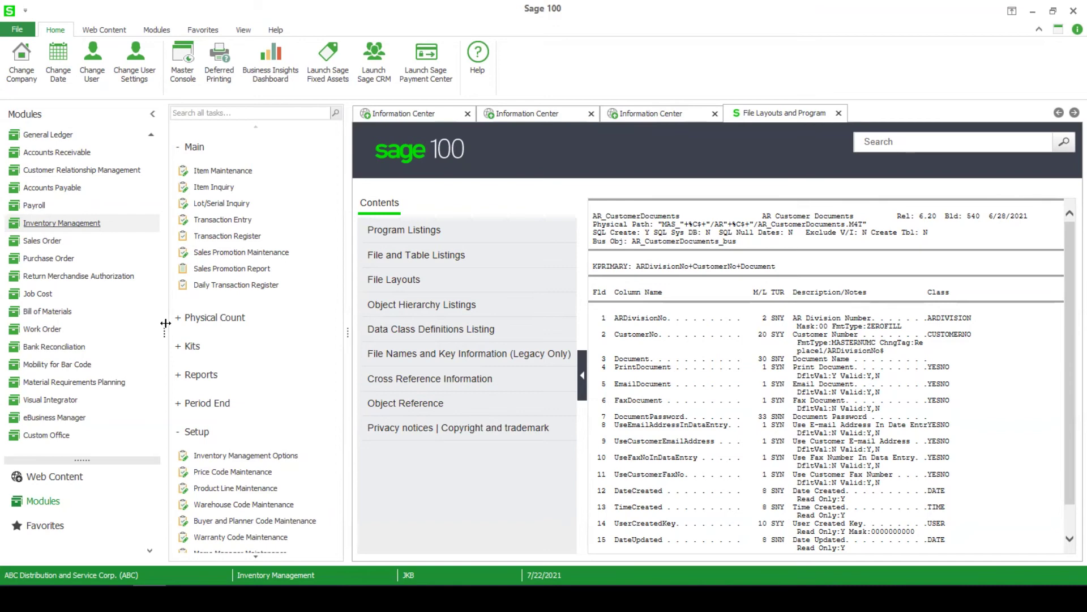
- Start a goods receipt for Airway Property's back-ordered purchase order and view the vendor's other orders that can be applied to it
click(78, 262)
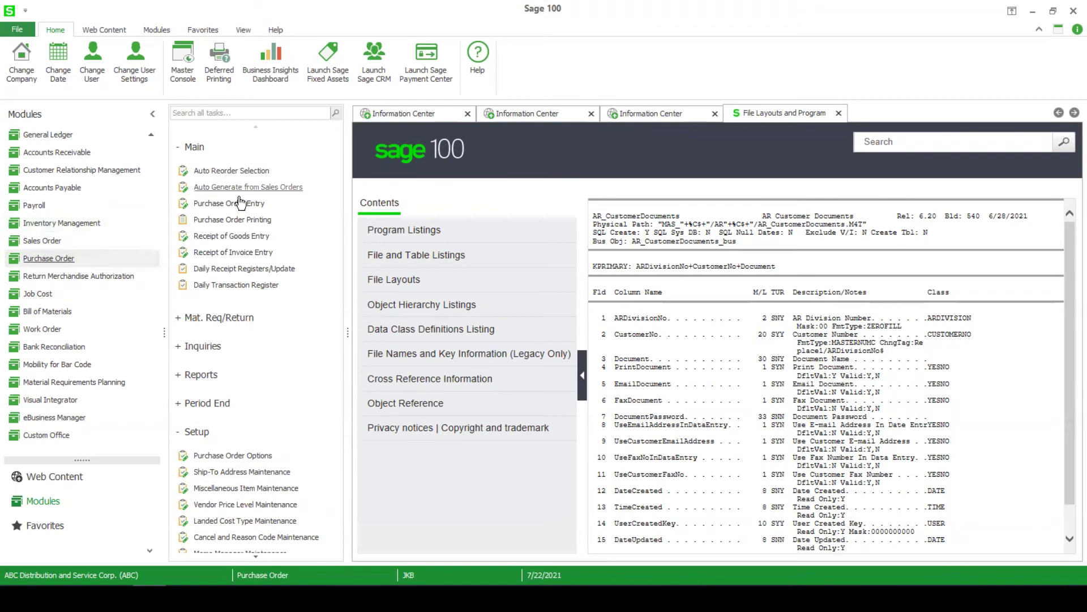
click(395, 291)
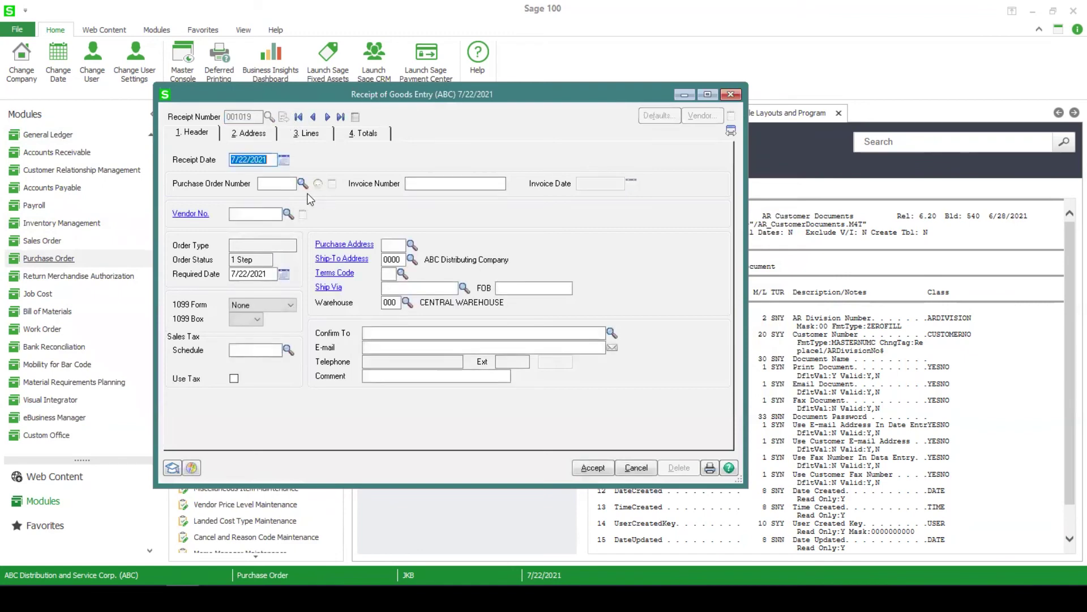
key(Tab)
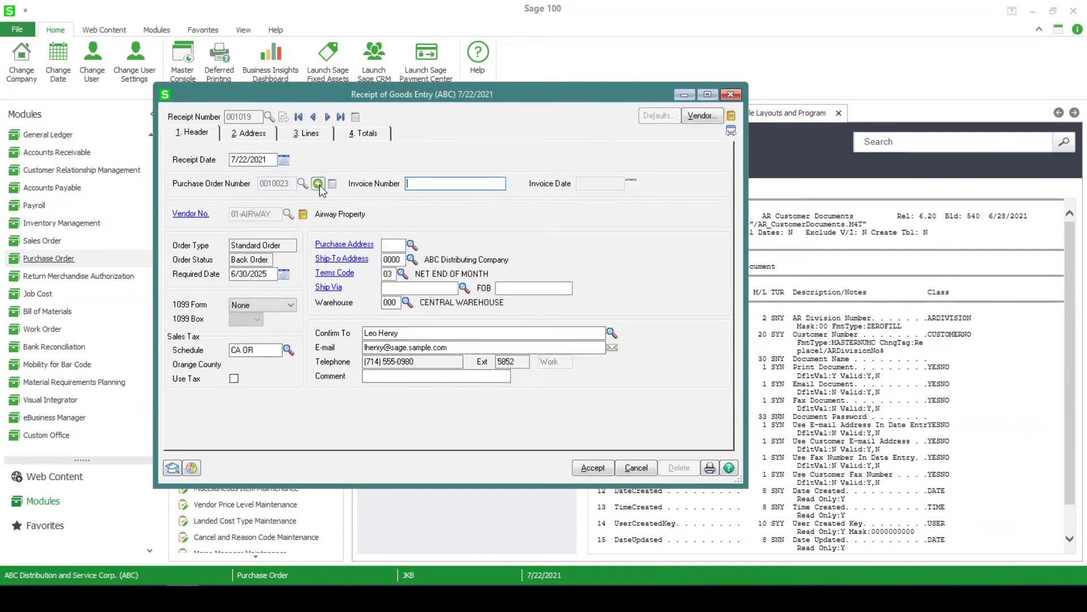
click(319, 184)
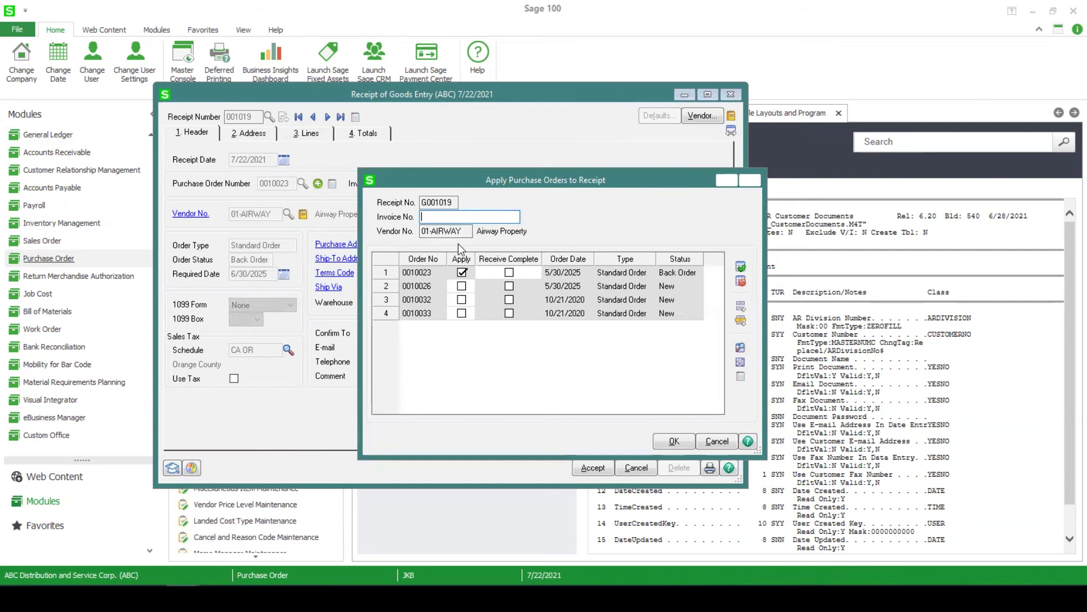
click(756, 179)
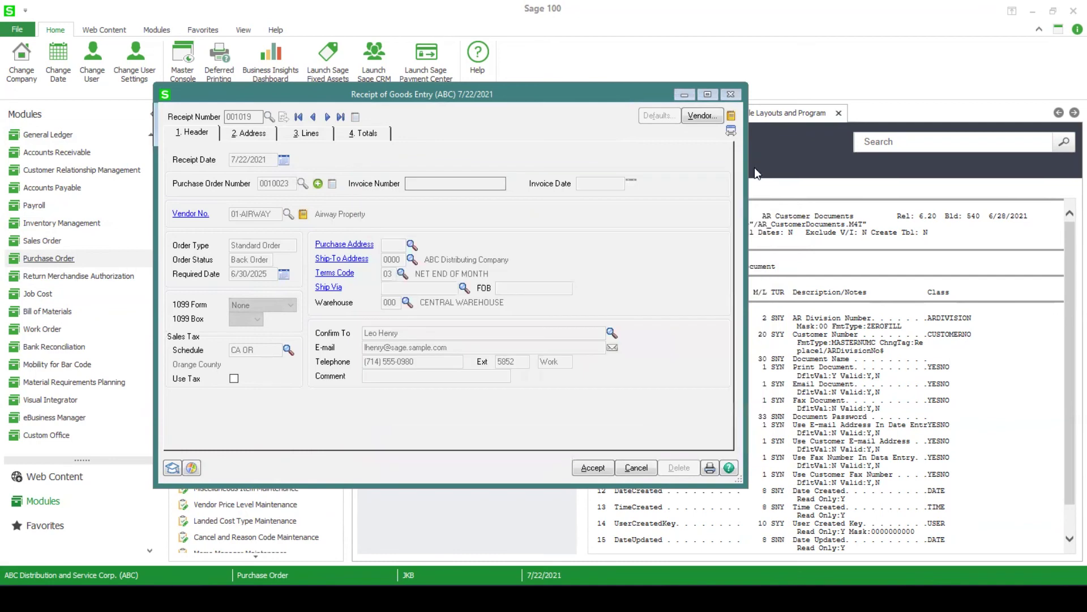